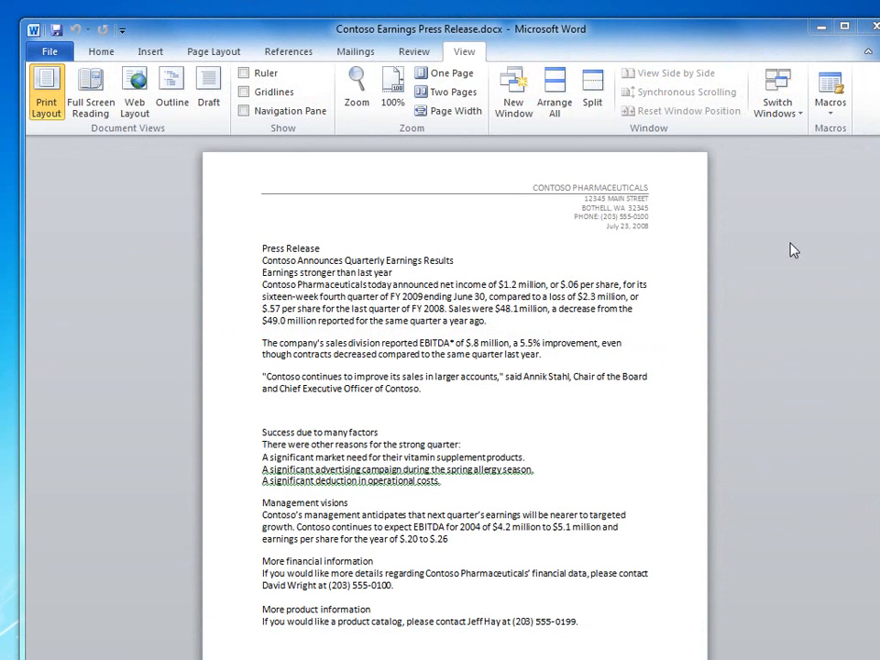
# - Format the three "A significant…" lines under the strong-quarter sentence as a square-bulleted list
pyautogui.click(263, 247)
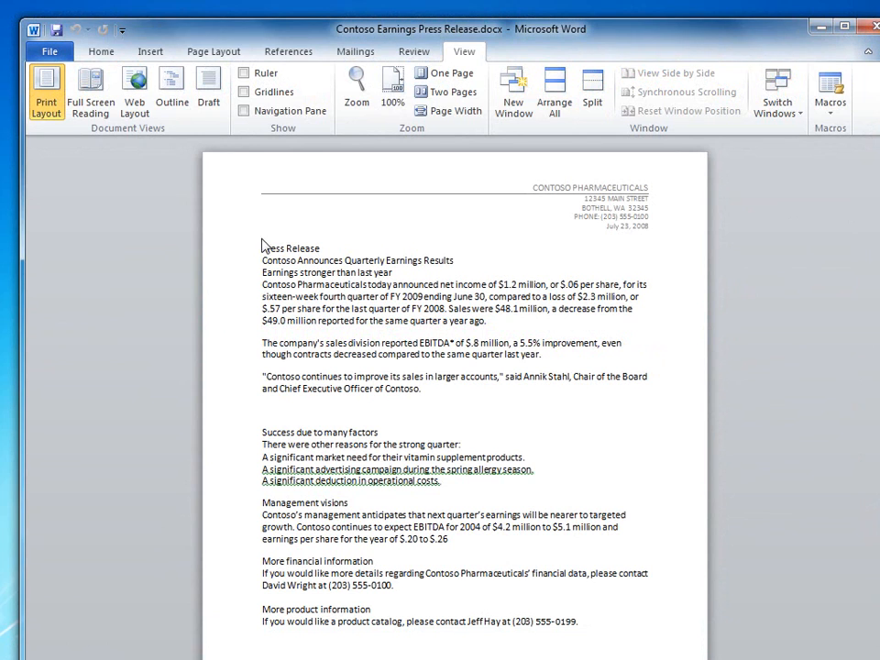
pyautogui.click(120, 55)
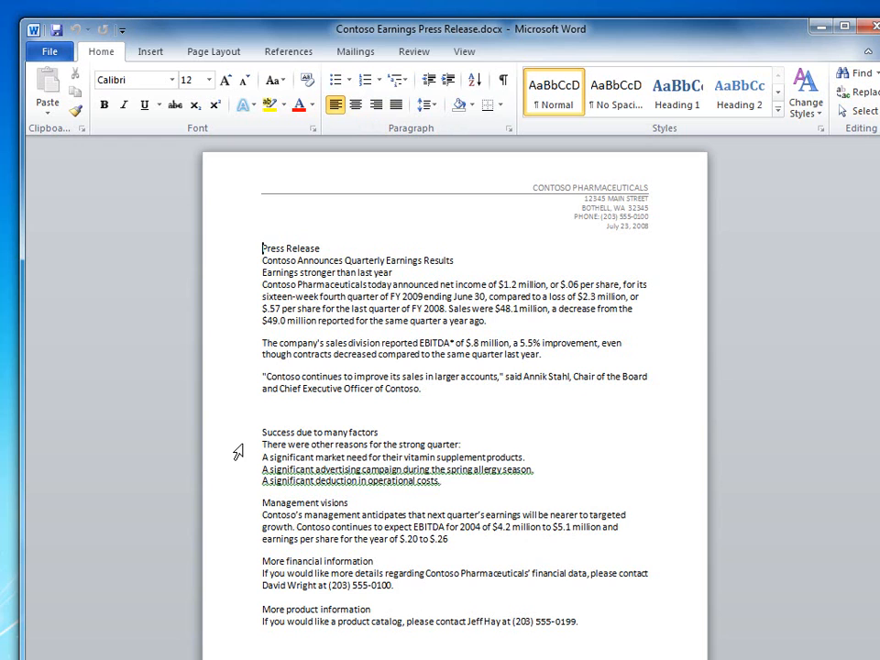
pyautogui.moveTo(235, 456); pyautogui.dragTo(233, 483)
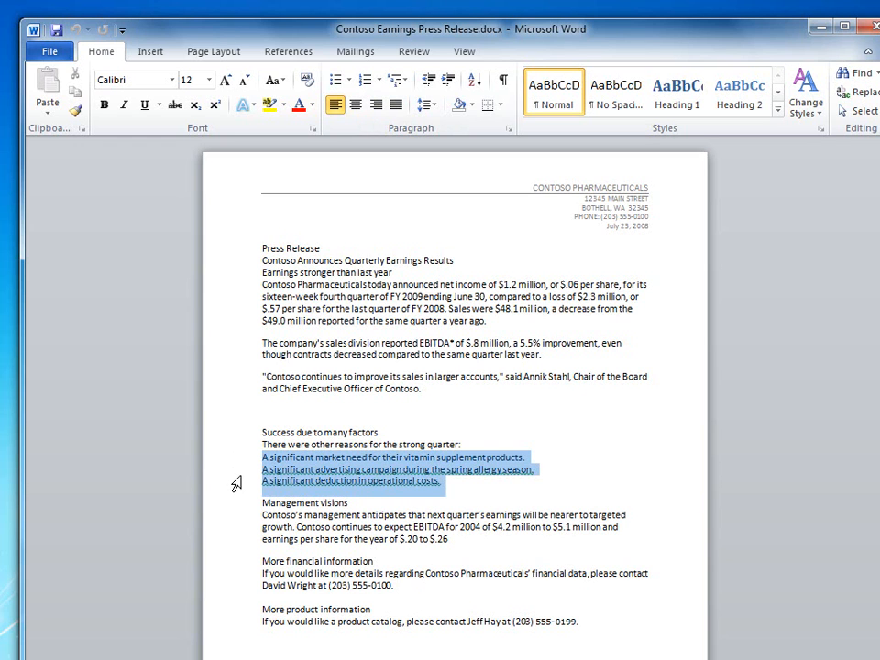
pyautogui.click(350, 81)
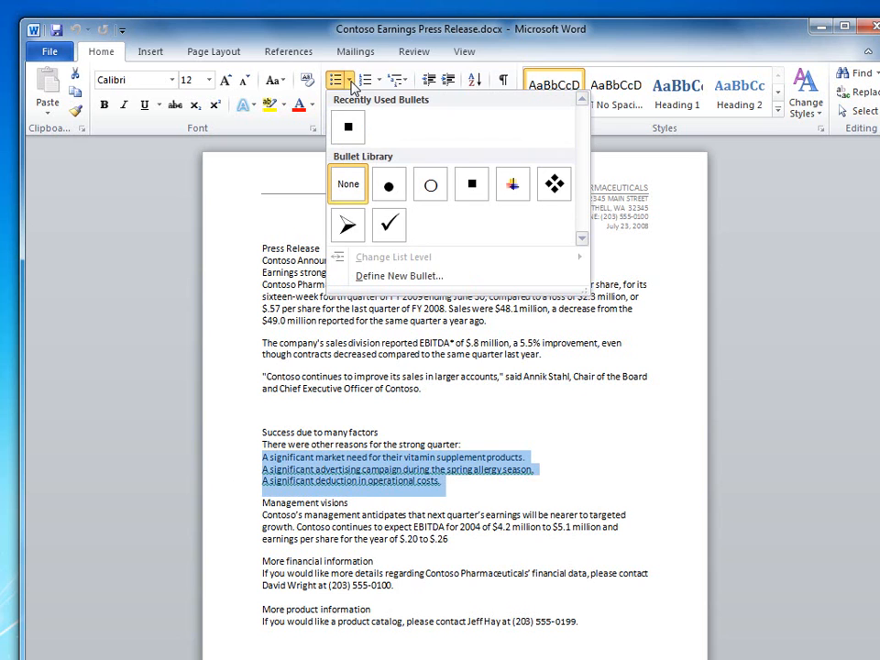
pyautogui.click(472, 188)
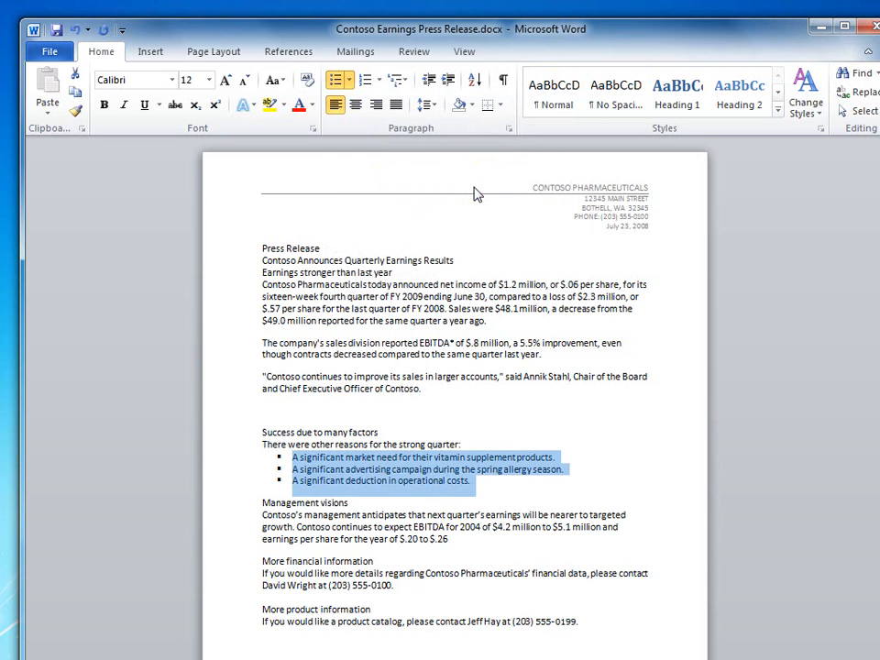
pyautogui.click(483, 483)
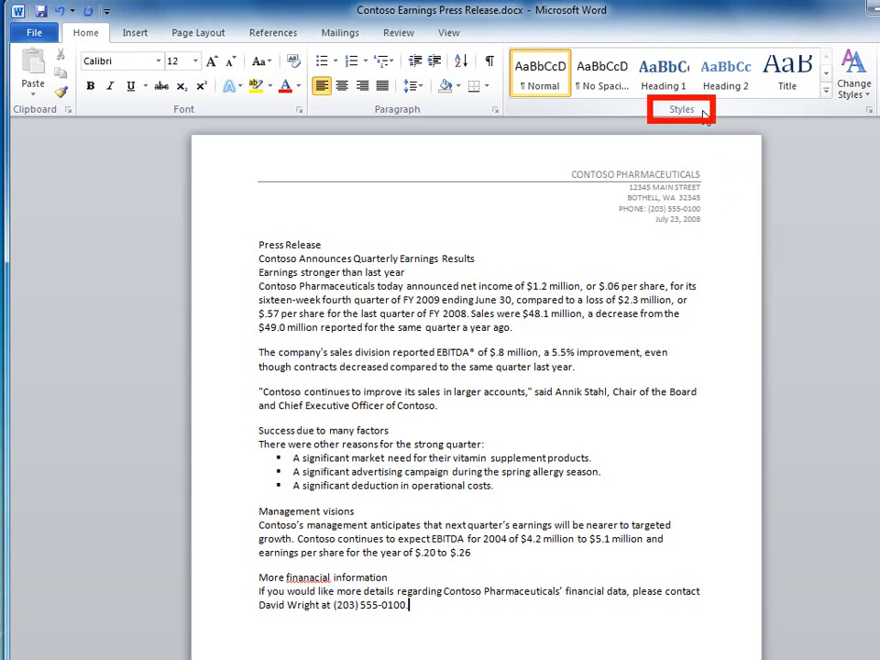
# - Apply the Title style to "Press Release" and Heading 1 to "Contoso Announces Quarterly Earnings Results"
pyautogui.click(329, 244)
pyautogui.click(262, 244)
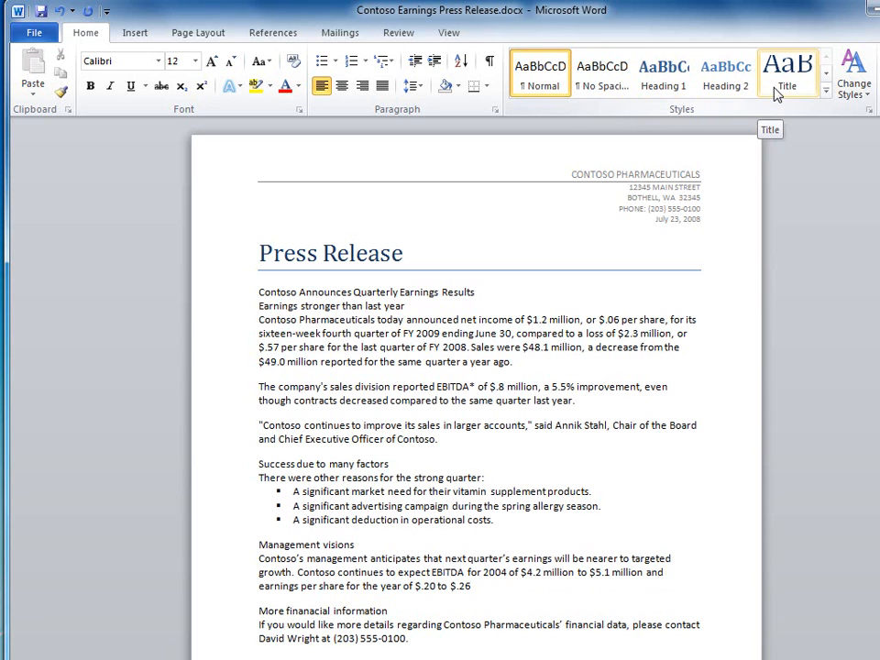
pyautogui.click(775, 91)
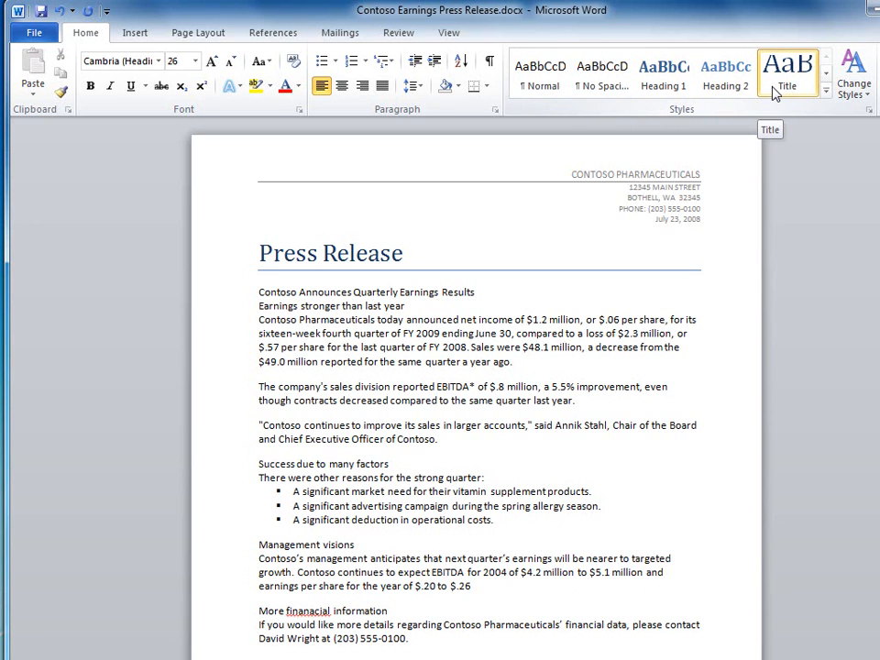
pyautogui.click(221, 301)
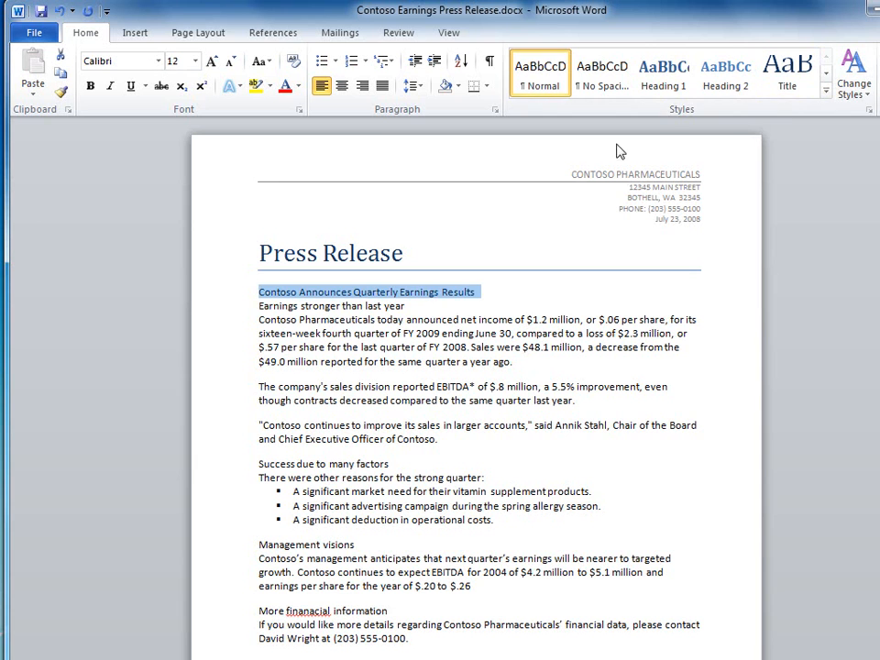
pyautogui.click(667, 87)
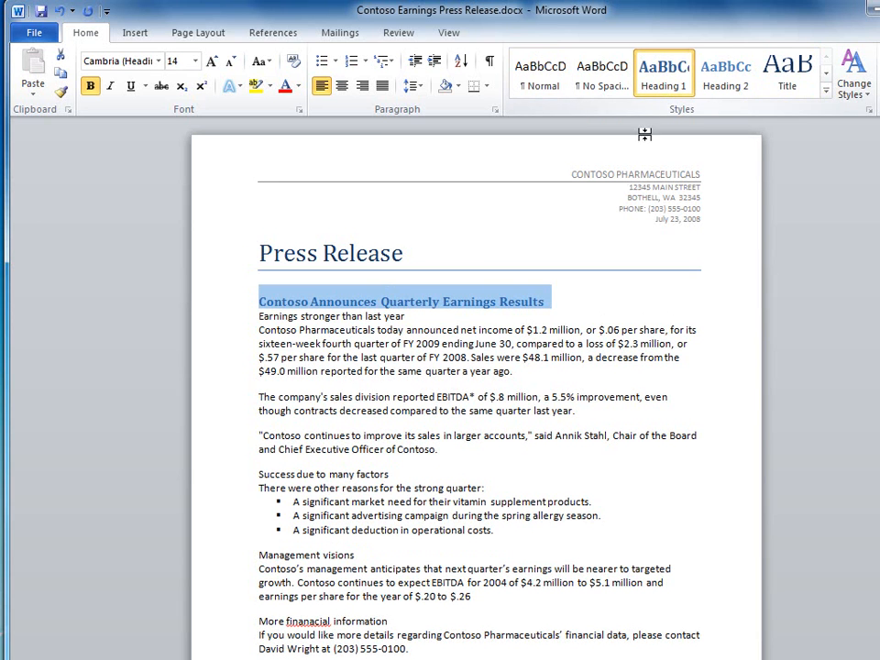
# - Apply Heading 2 to the four section headings, from "Earnings stronger than last year" to "More finanacial information"
pyautogui.click(241, 318)
pyautogui.click(733, 81)
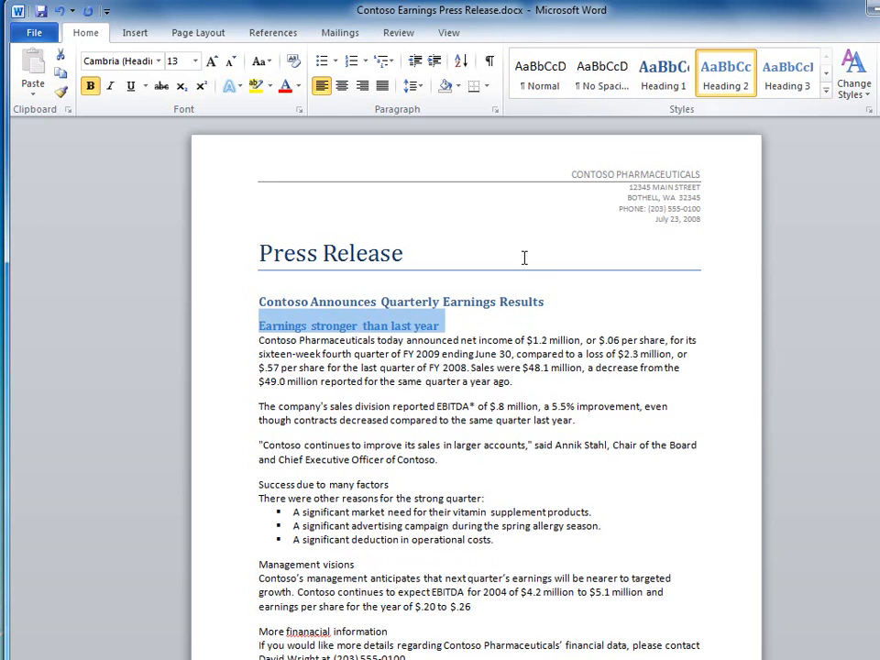
pyautogui.click(236, 484)
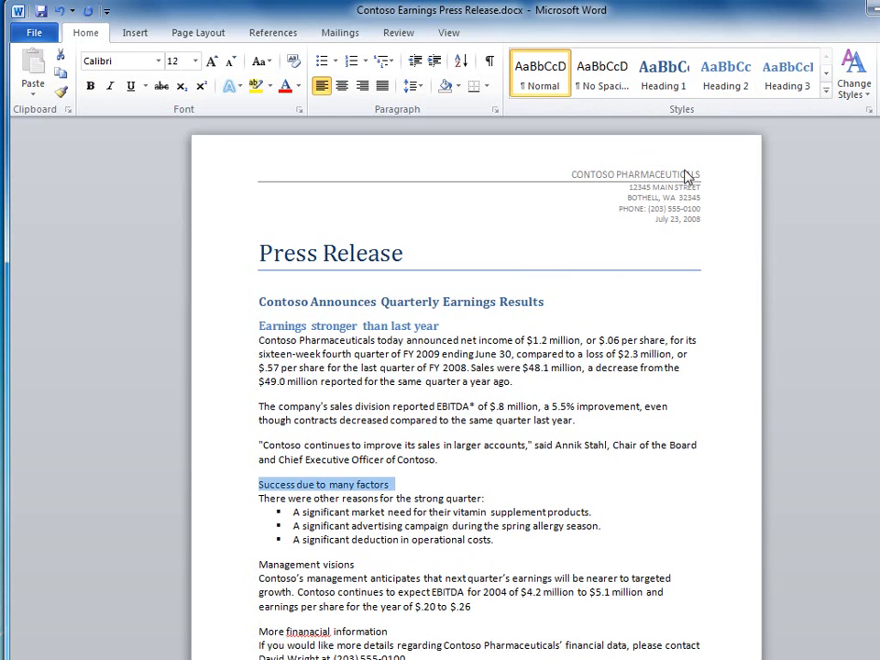
pyautogui.click(719, 83)
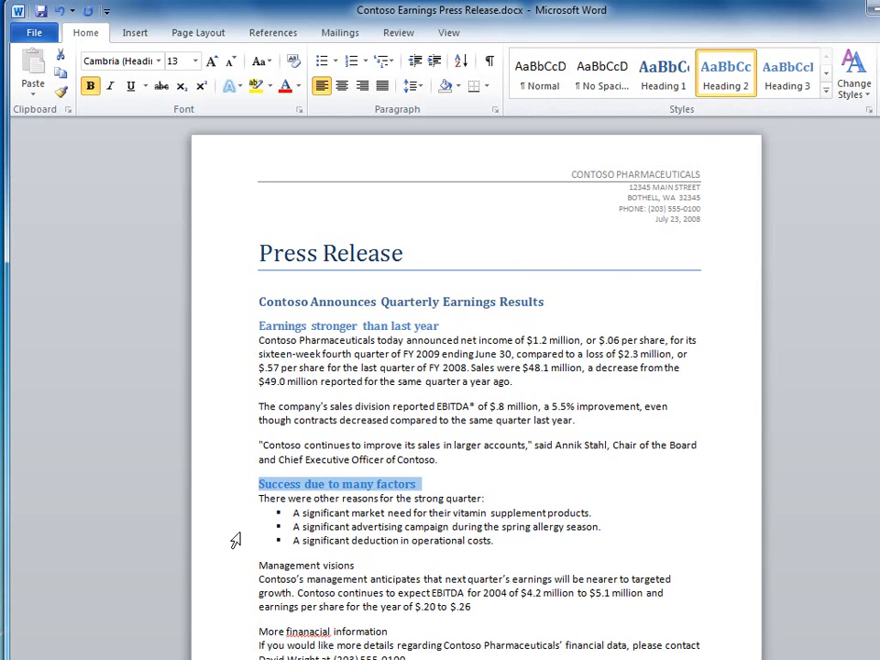
pyautogui.click(229, 570)
pyautogui.click(726, 81)
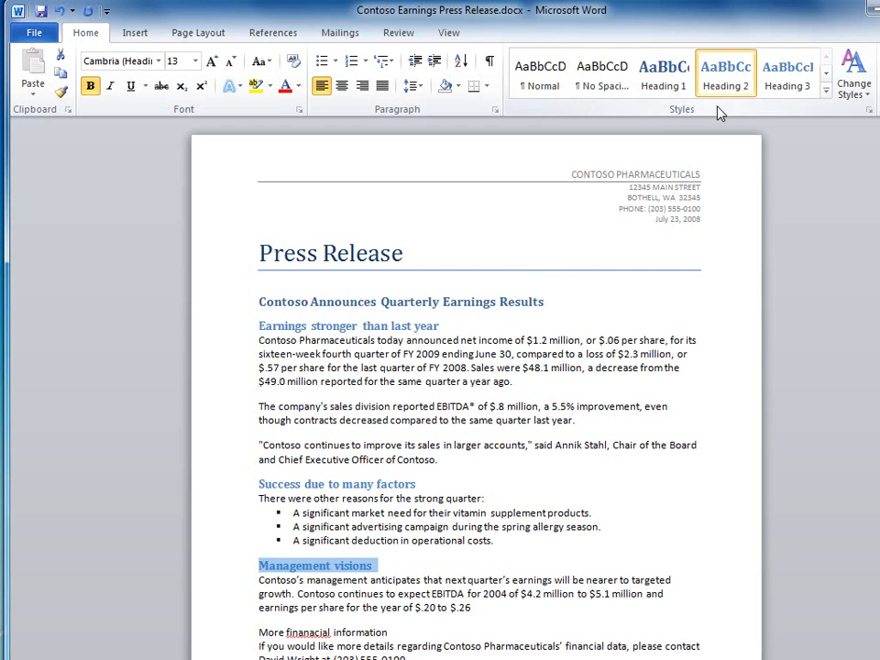
pyautogui.click(231, 644)
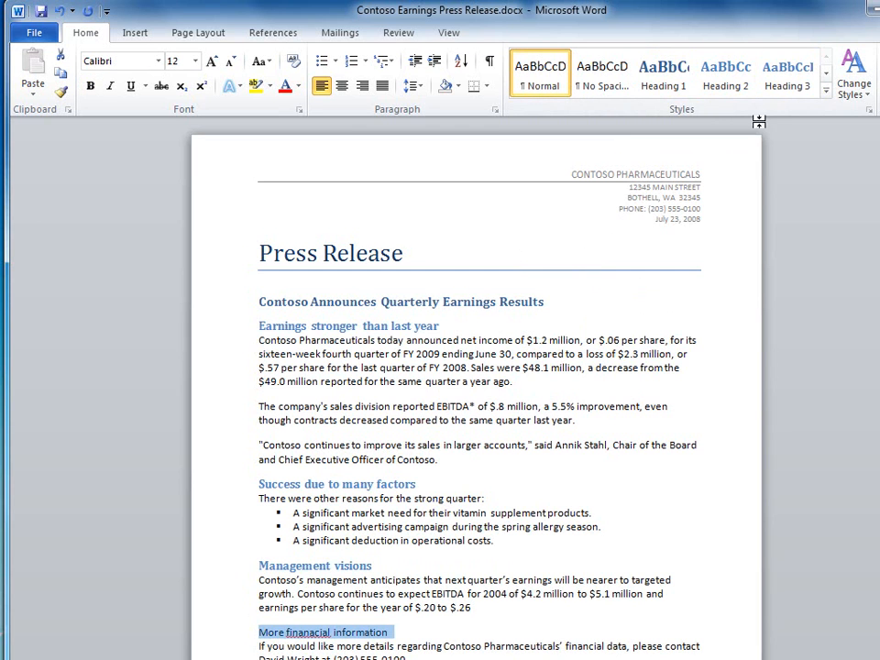
pyautogui.click(744, 95)
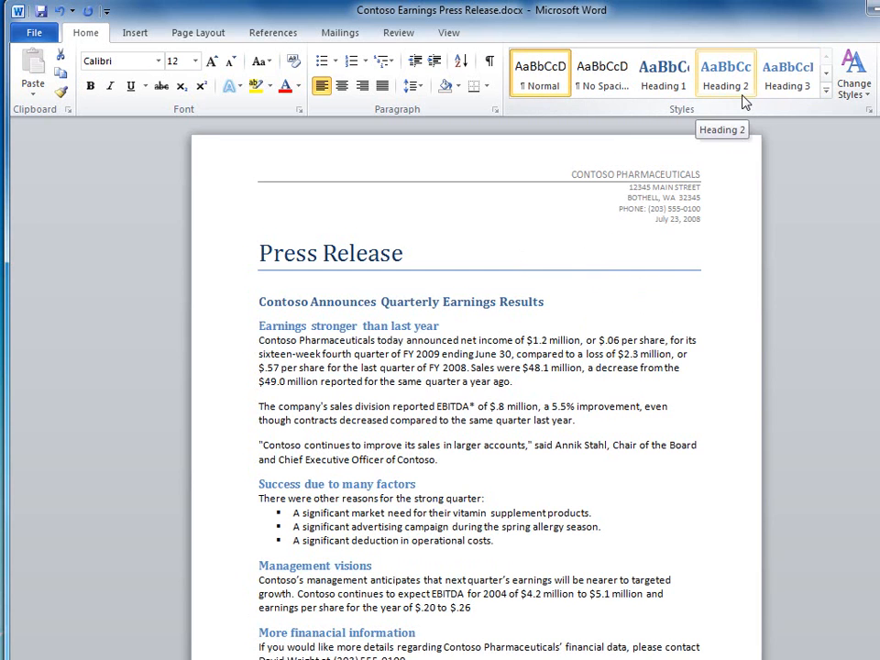
pyautogui.click(744, 99)
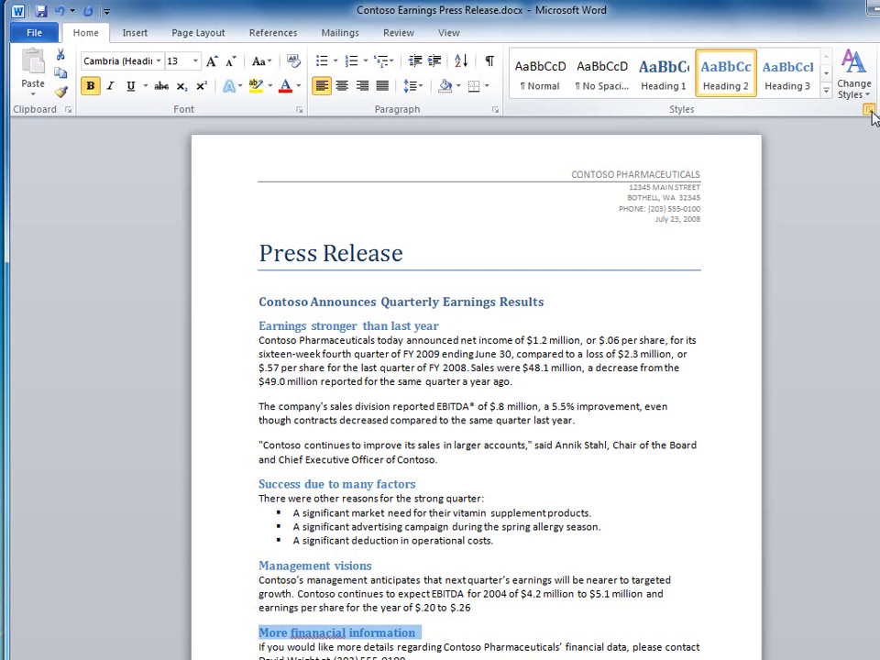
# - Open the Styles pane to review the available styles and close it again
pyautogui.click(868, 110)
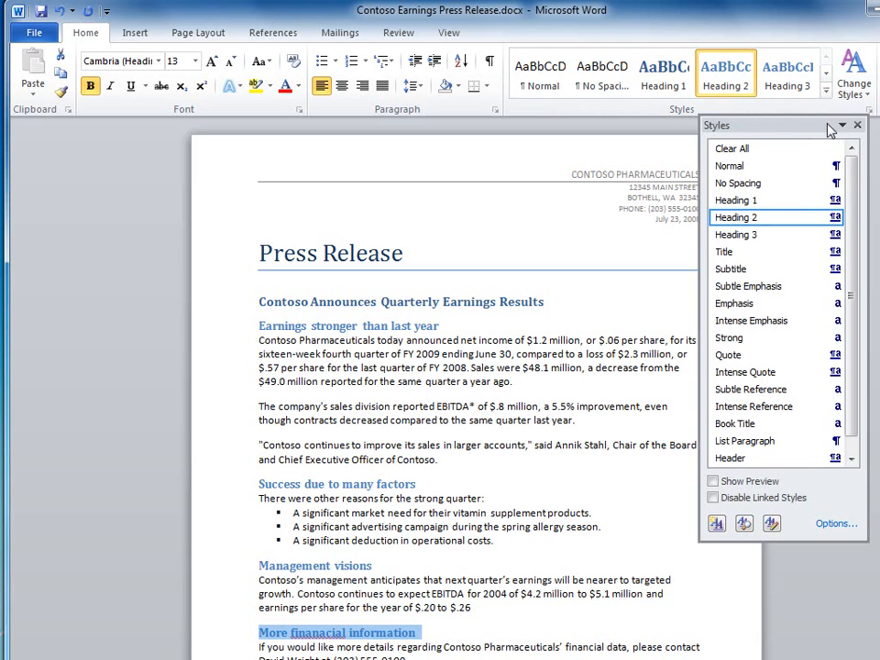
pyautogui.click(857, 125)
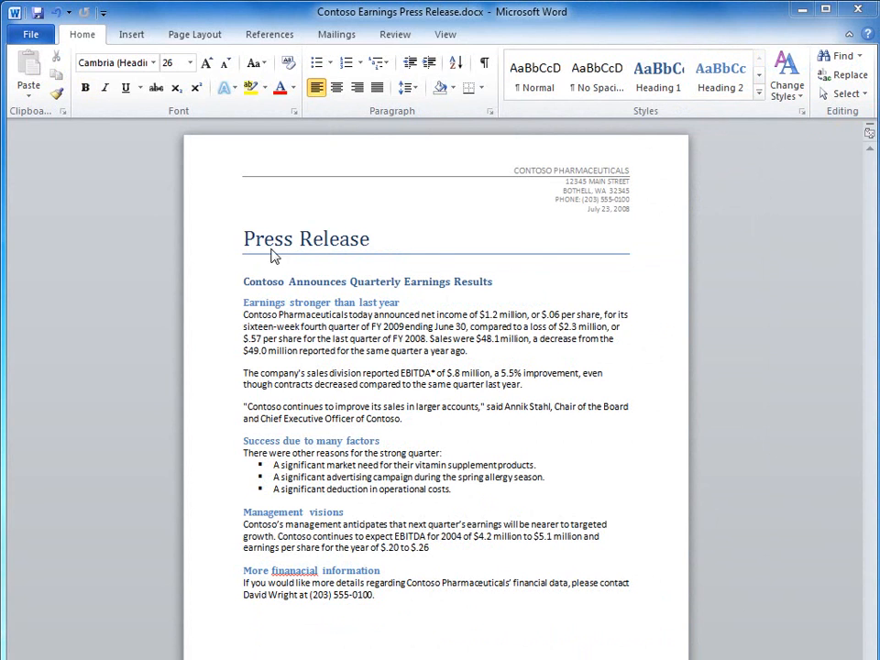
# - Search the document for "success" in the Navigation pane and go to the match
pyautogui.click(842, 56)
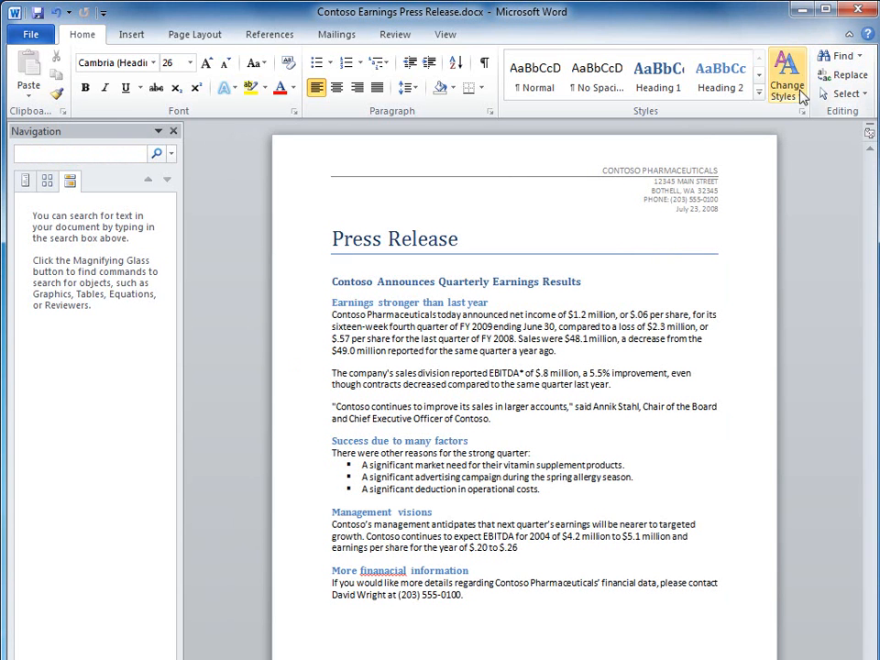
pyautogui.click(73, 156)
pyautogui.write('success')
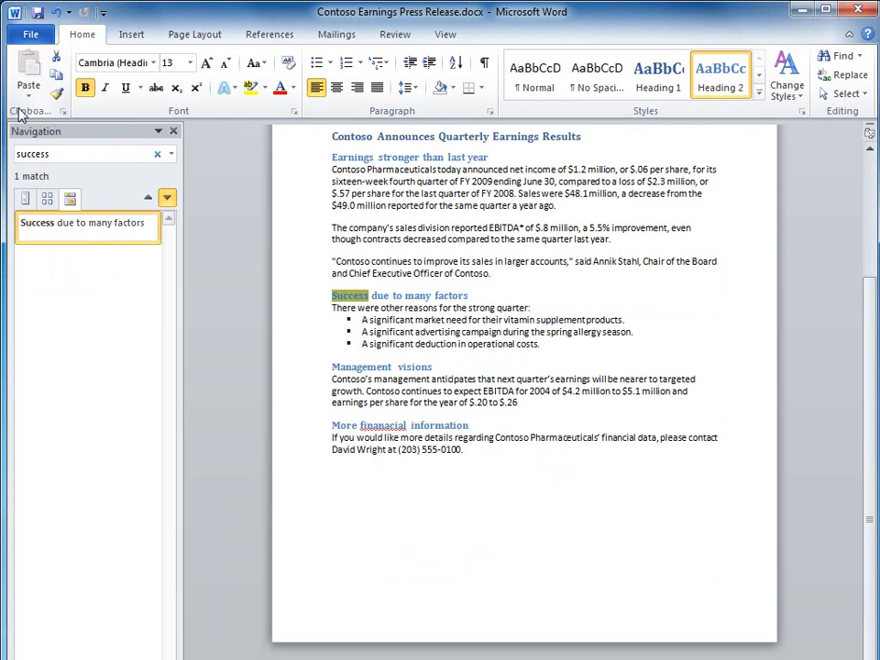
pyautogui.click(328, 298)
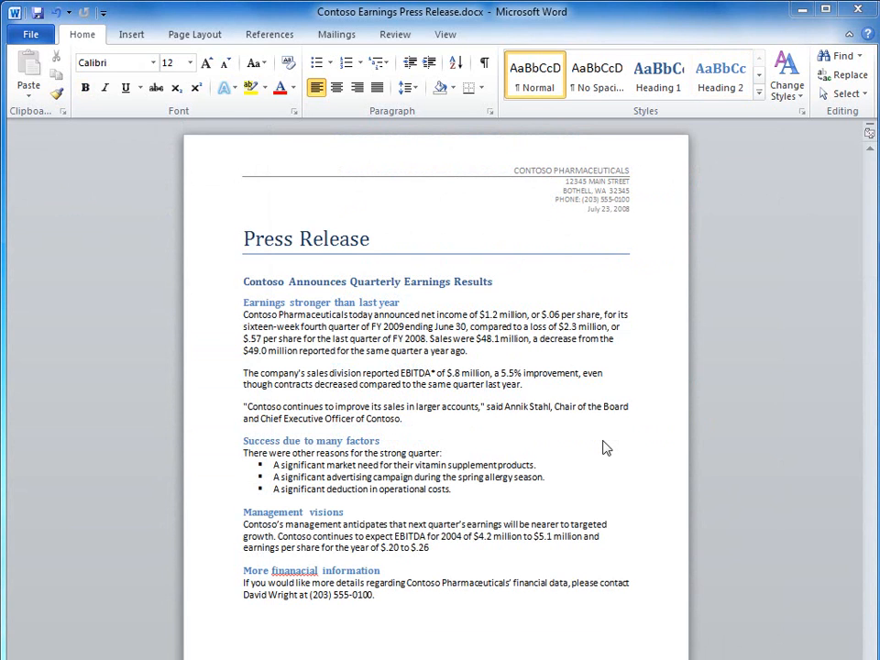
# - Insert an empty paragraph after the quote ending "Chief Executive Officer of Contoso."
pyautogui.click(133, 36)
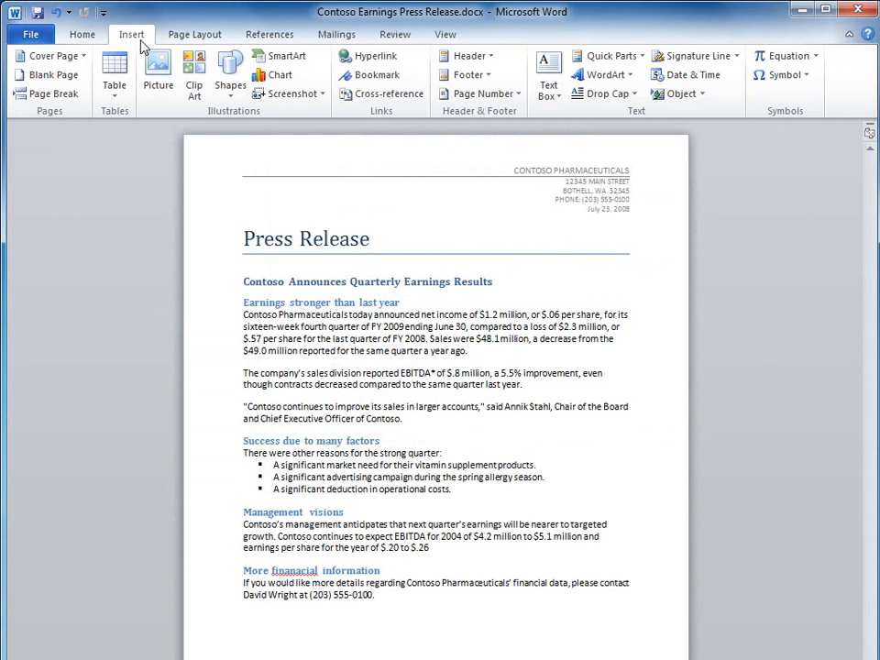
pyautogui.click(403, 418)
pyautogui.press('Return')
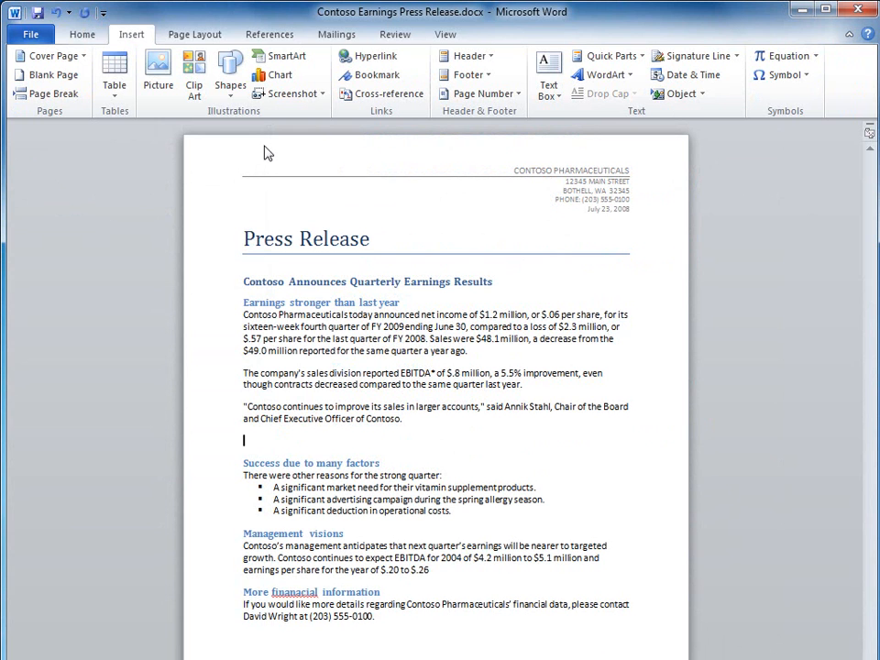
# - Draw a small Smiley Face shape on the new empty line above "Success due to many factors"
pyautogui.click(231, 84)
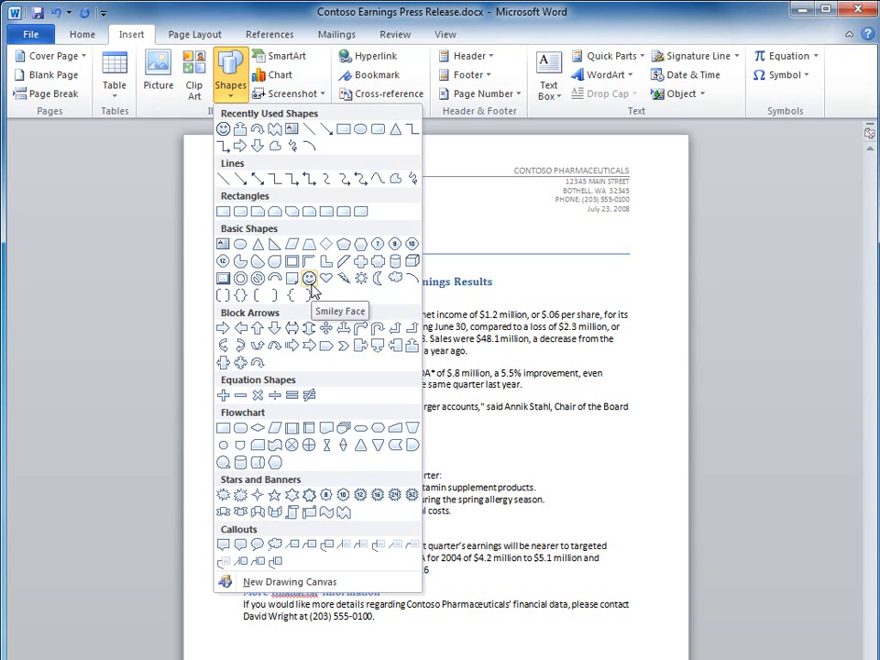
pyautogui.click(310, 284)
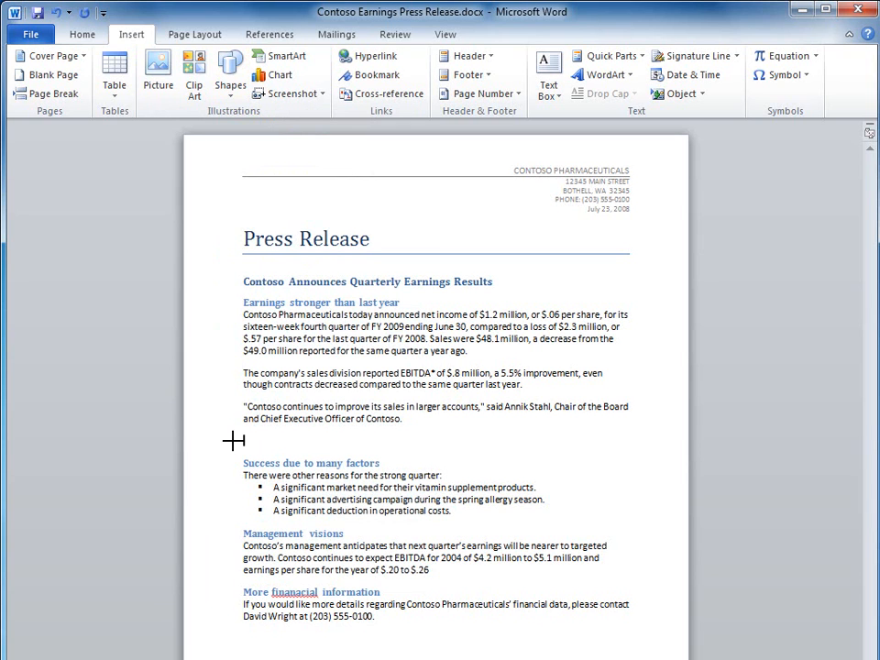
pyautogui.moveTo(243, 433); pyautogui.dragTo(273, 456)
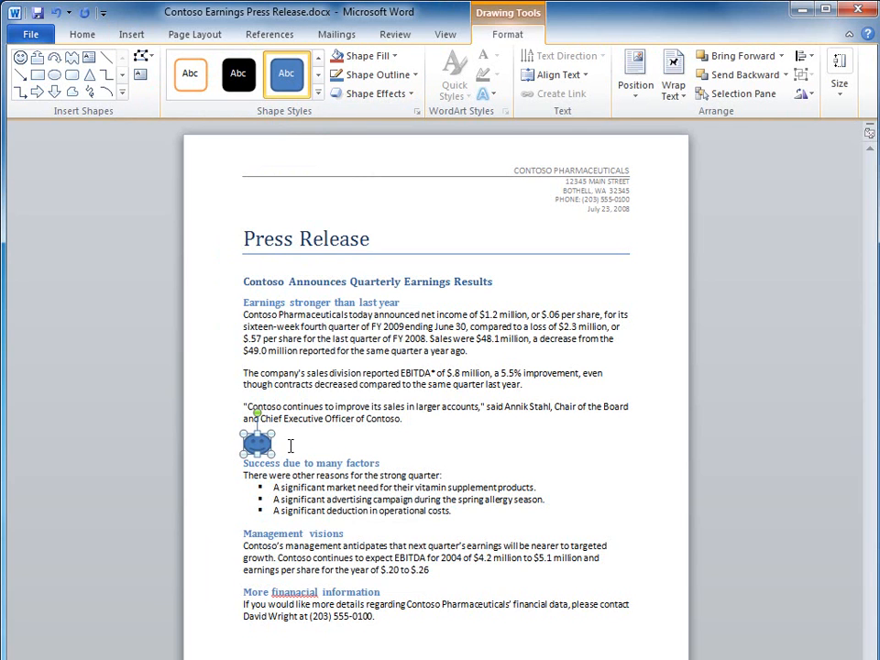
pyautogui.click(516, 452)
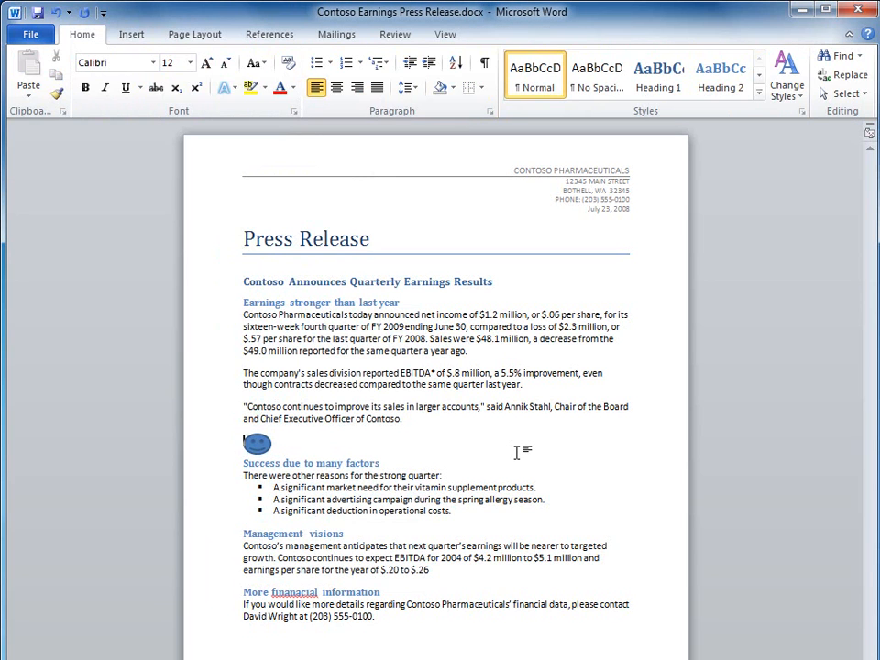
# - Run a spelling and grammar check, changing "finanacial" to "financial", and close the completion message
pyautogui.click(236, 247)
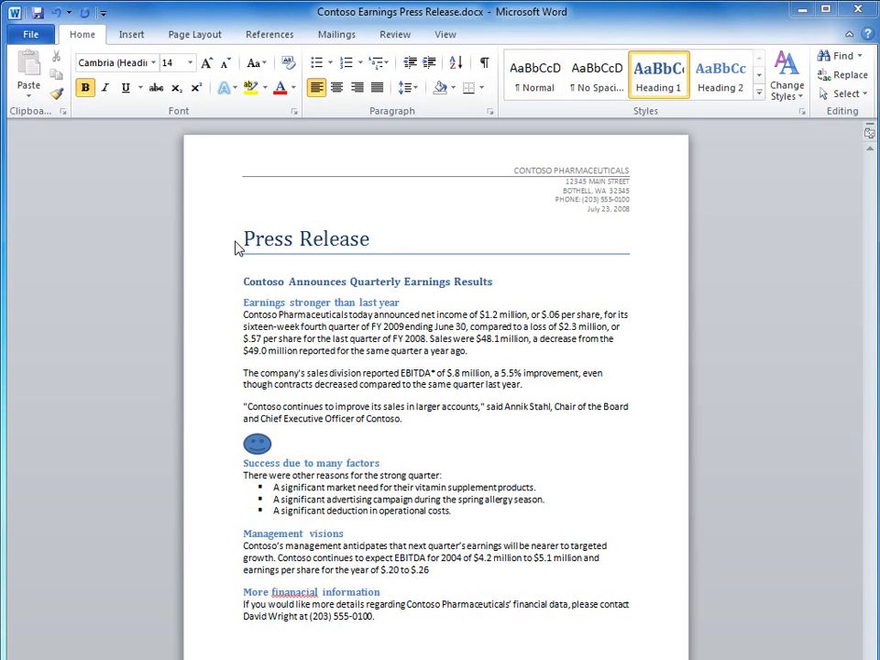
pyautogui.press('Down')
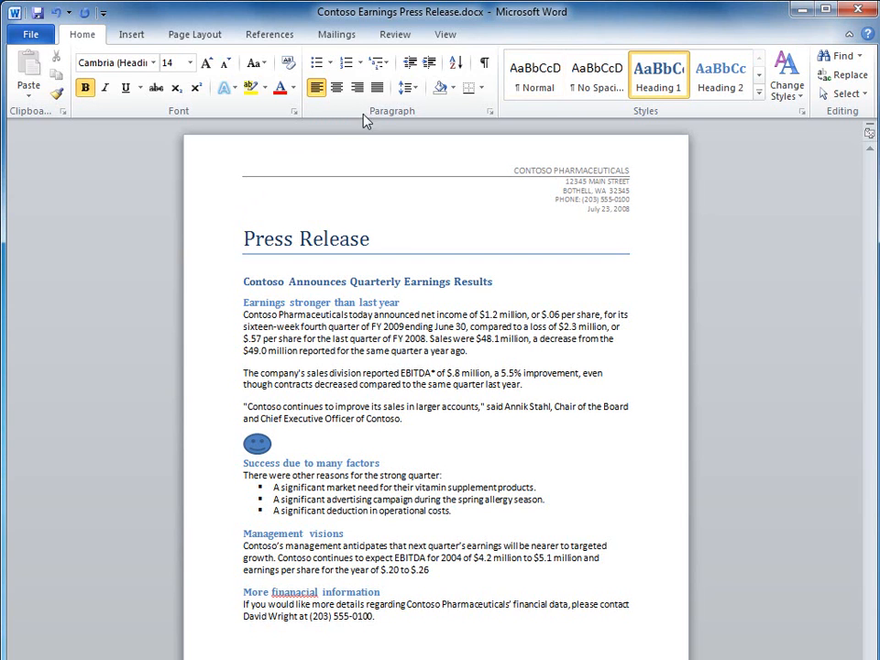
pyautogui.click(417, 35)
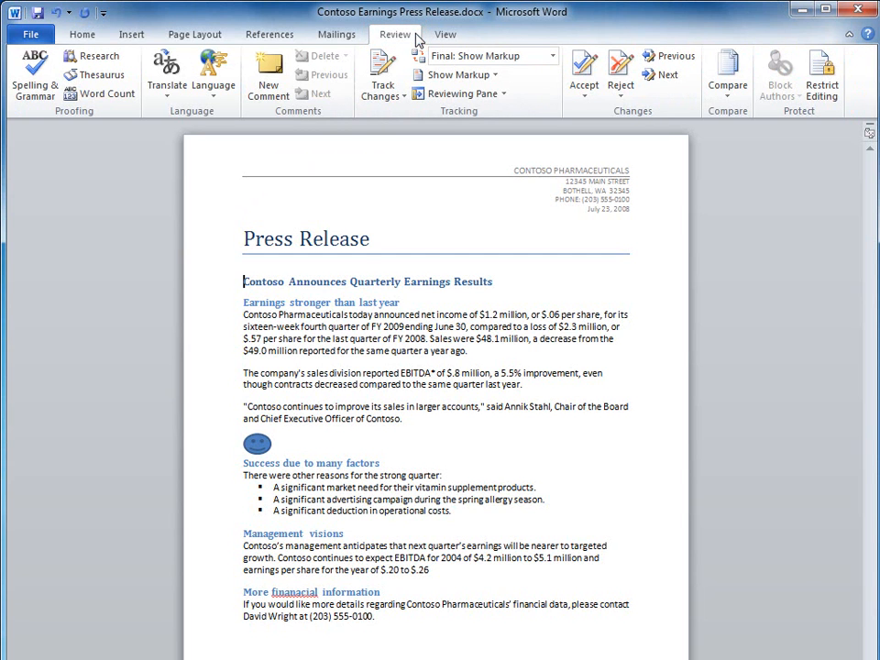
pyautogui.click(41, 91)
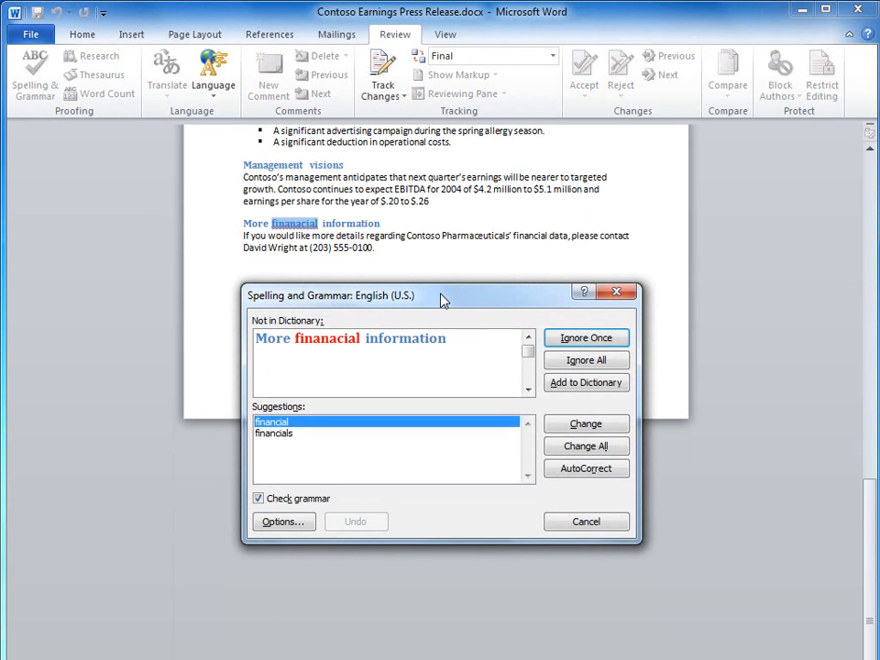
pyautogui.click(272, 423)
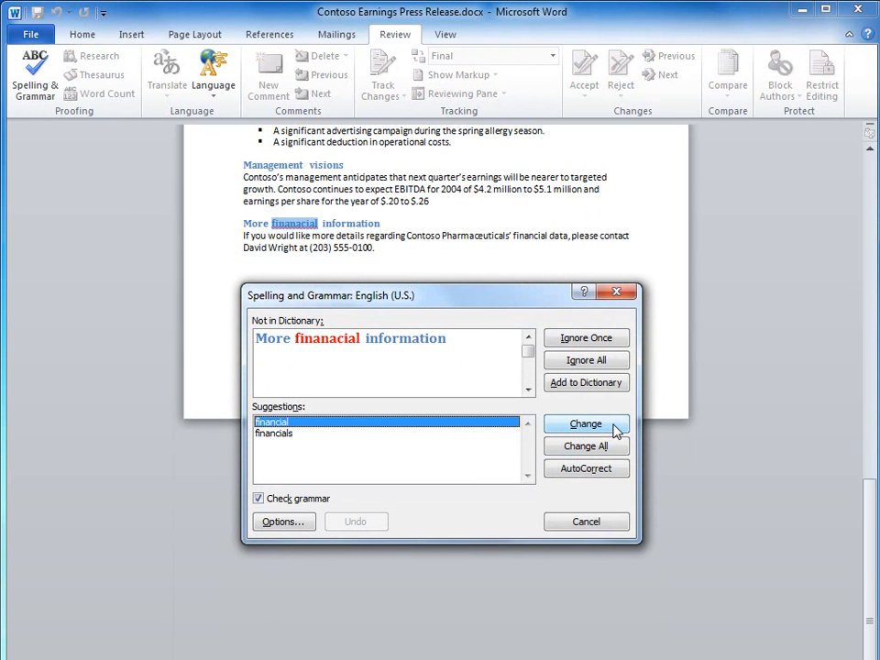
pyautogui.click(586, 423)
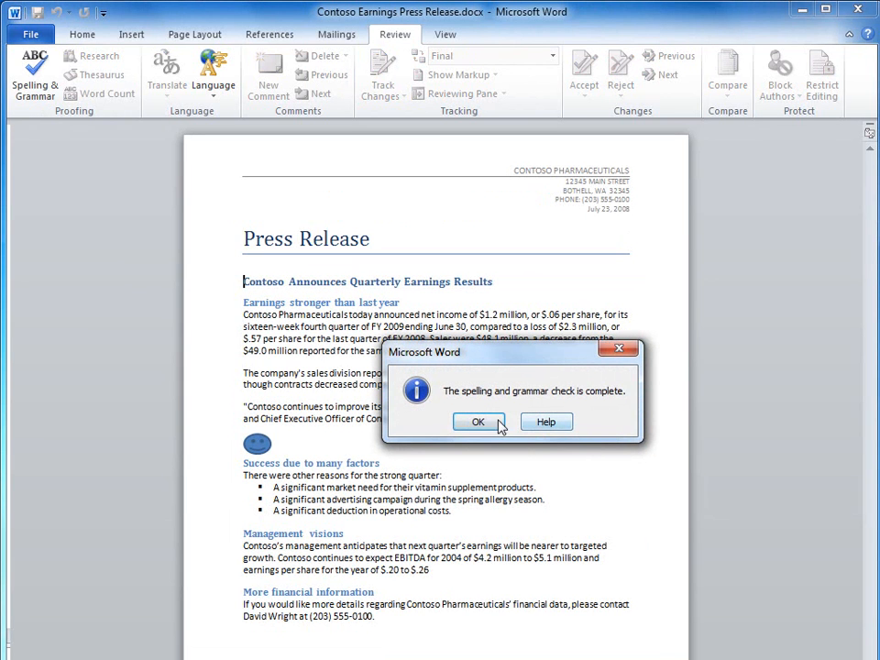
pyautogui.click(493, 428)
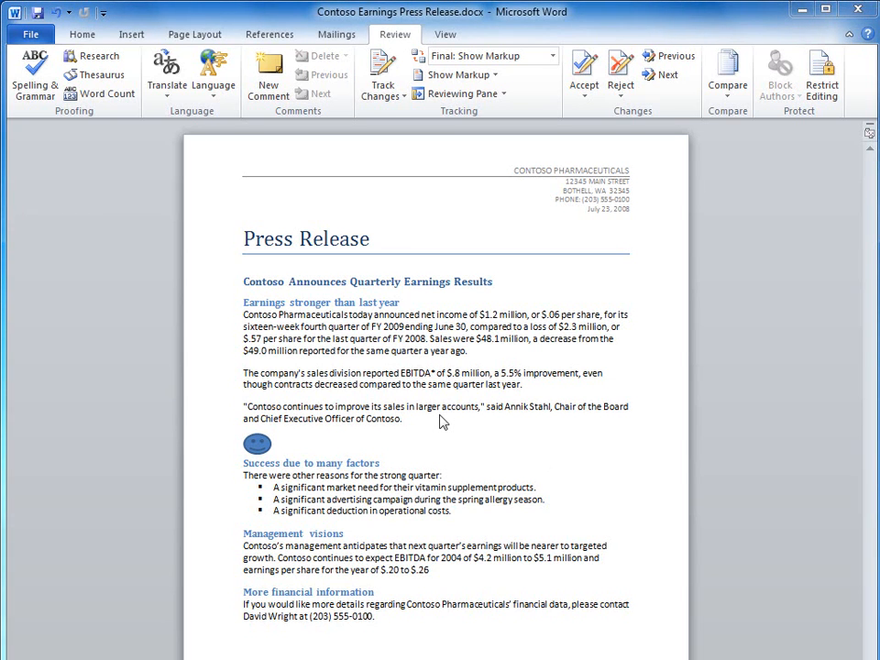
# - Select the smiley face shape
pyautogui.click(257, 446)
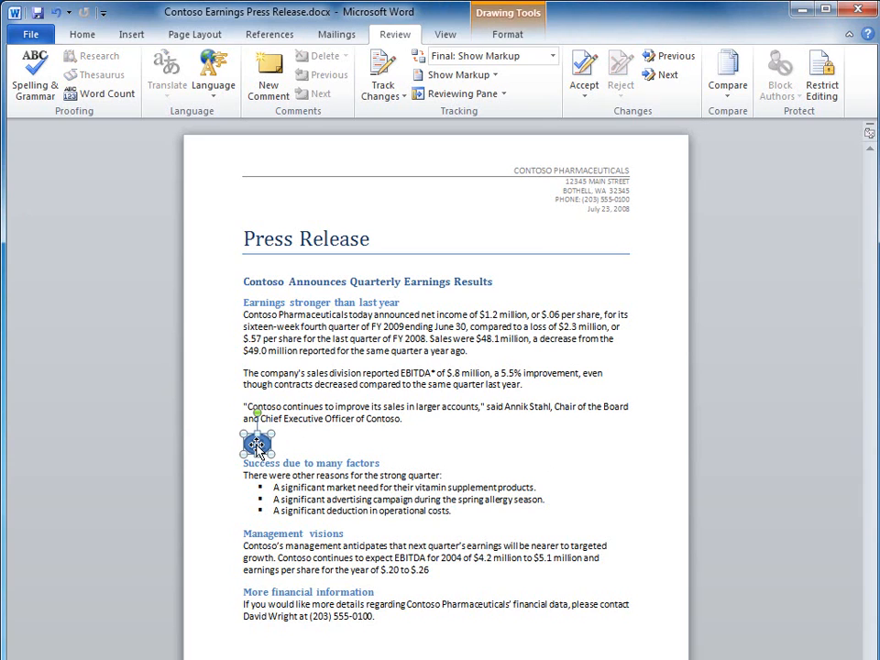